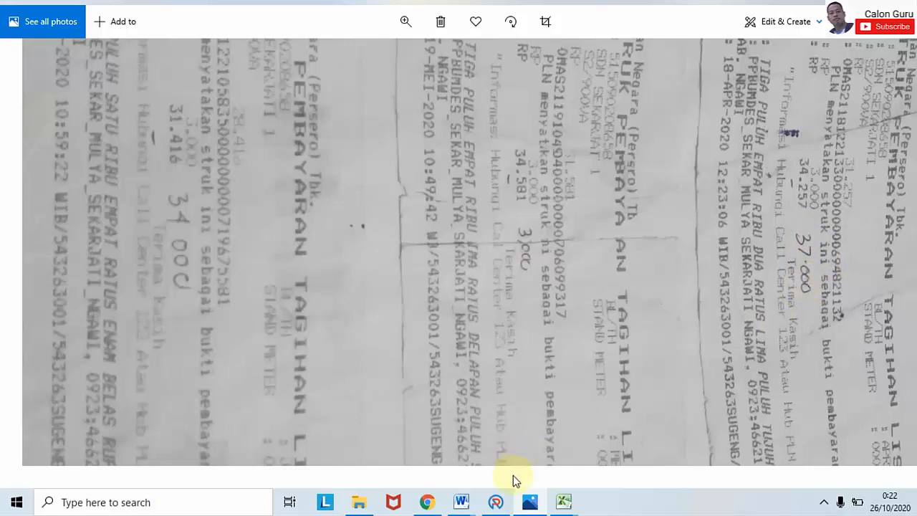
Check the June Buku Kas Umum and the electricity receipt photo, and switch to the Kertas Kerja ARKAS workbook in Excel
click(496, 502)
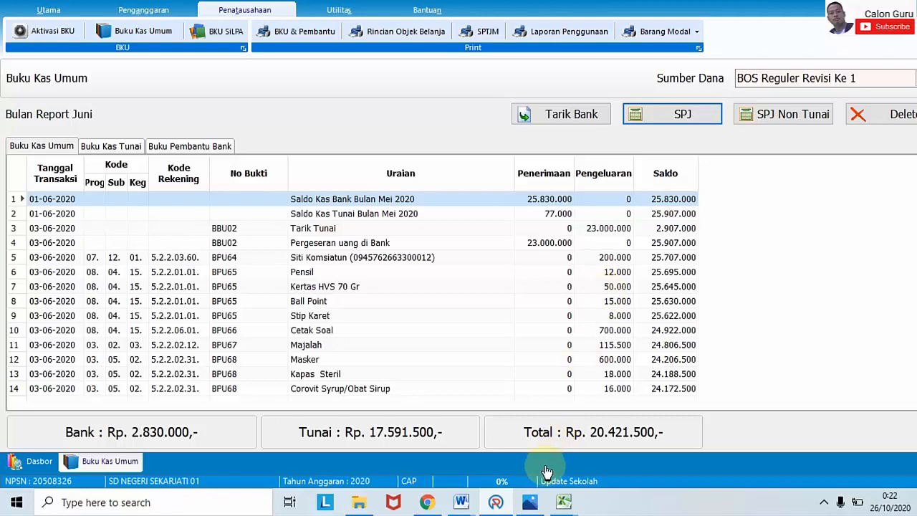
click(529, 503)
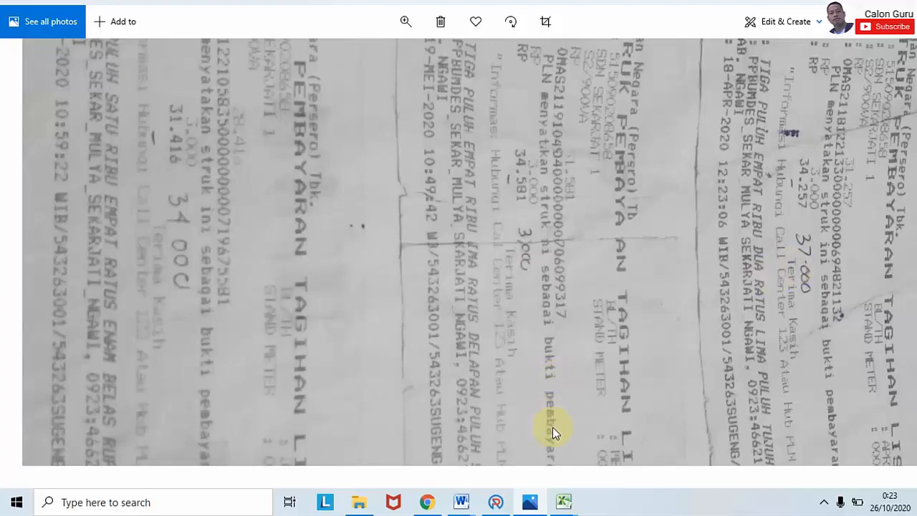
click(559, 504)
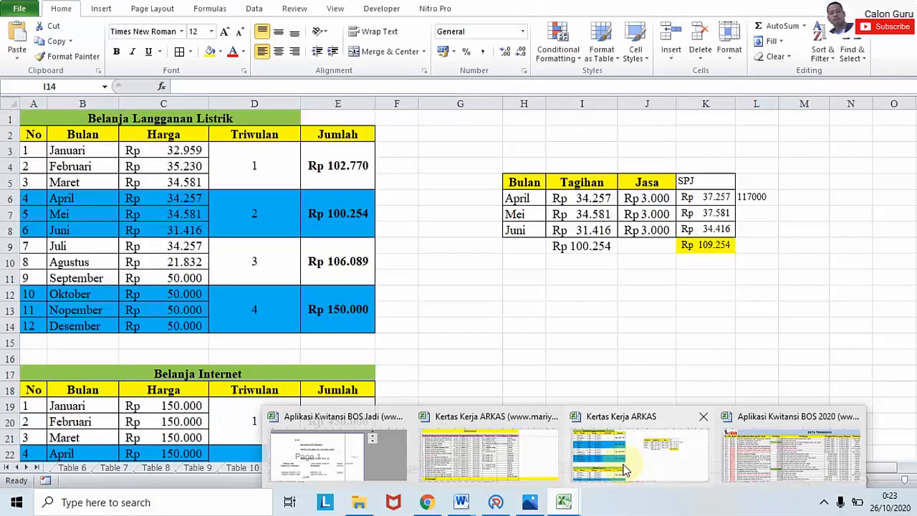
click(623, 470)
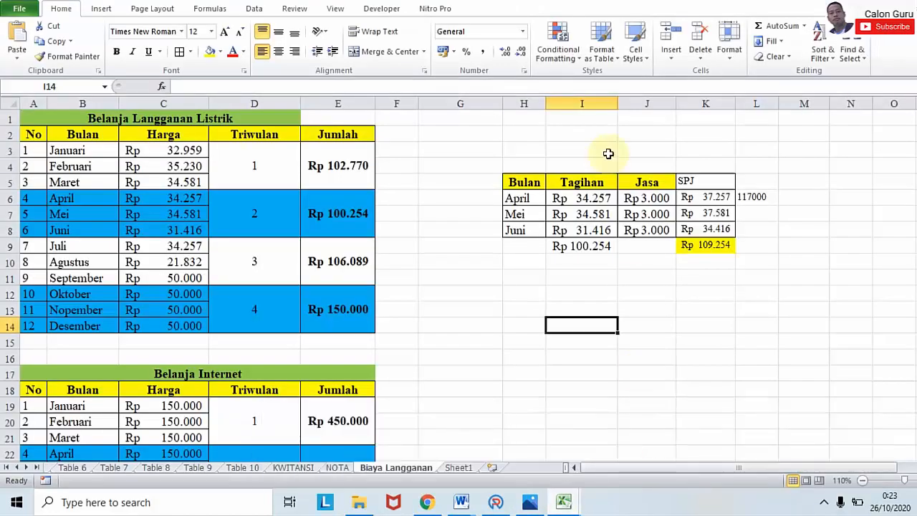
Examine the April to June rows of Belanja Langganan Listrik and the budget amount in cell L6
click(10, 198)
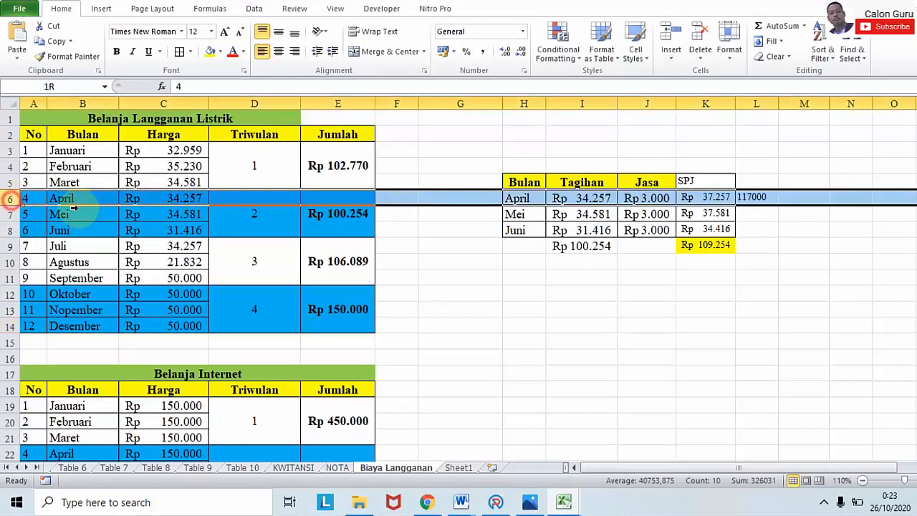
drag(74, 207, 268, 240)
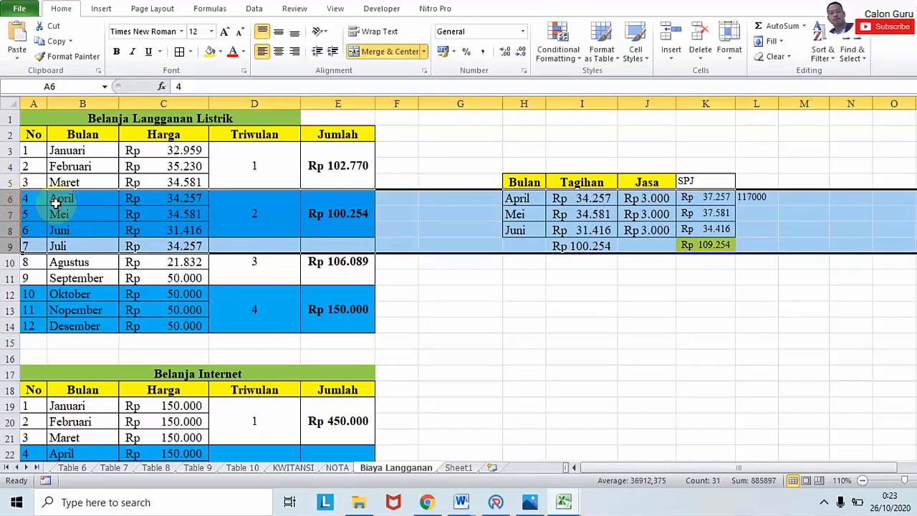
click(98, 217)
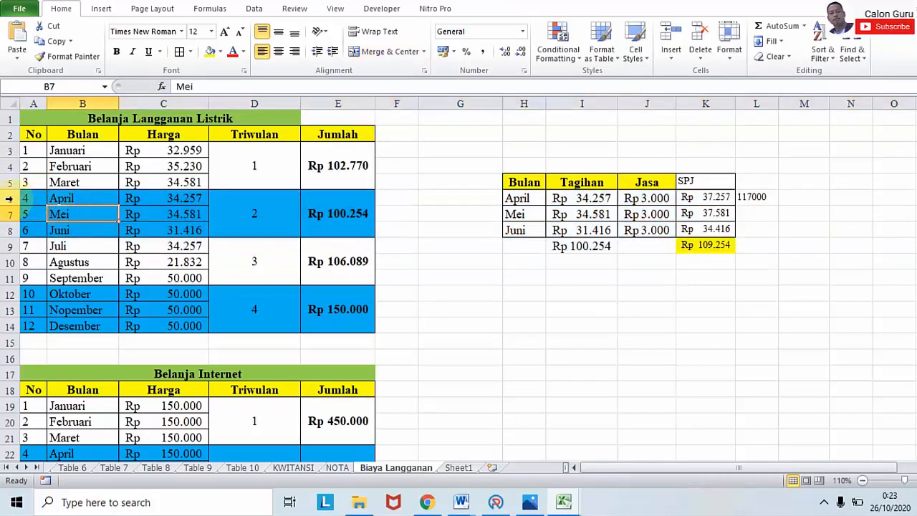
drag(11, 199, 14, 228)
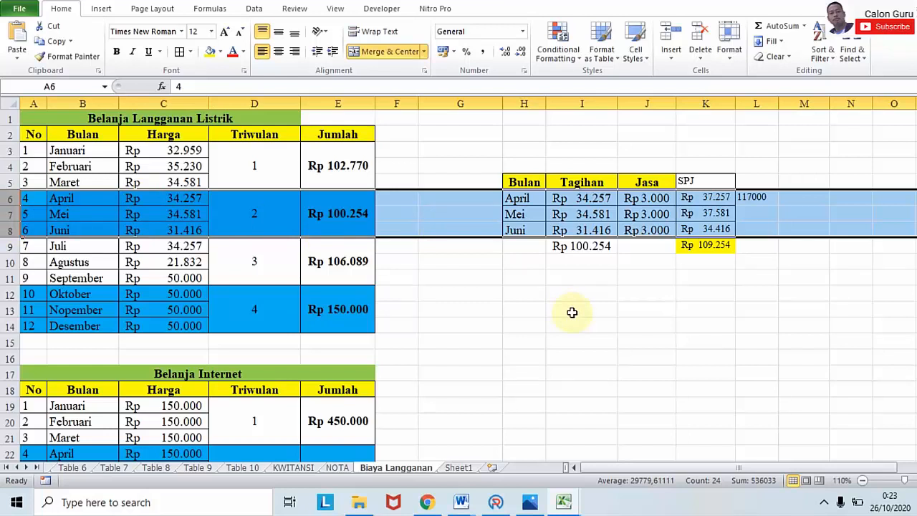
click(758, 196)
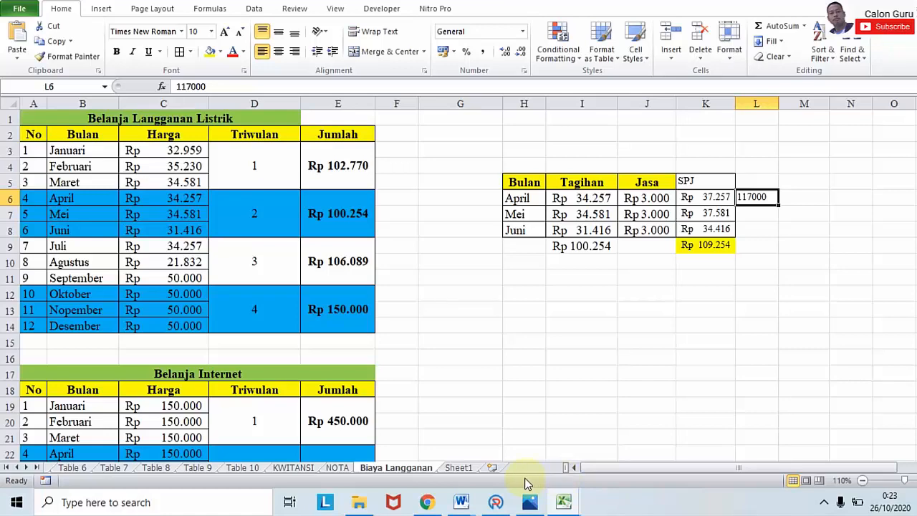
Switch to the Buku Kas Umum application and start a new SPJ entry with account Belanja Listrik and activity Listrik
click(495, 502)
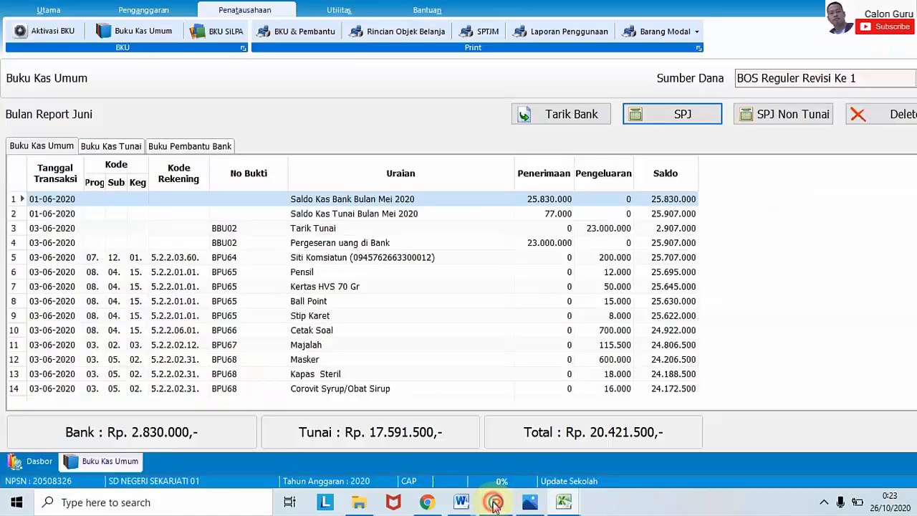
click(683, 114)
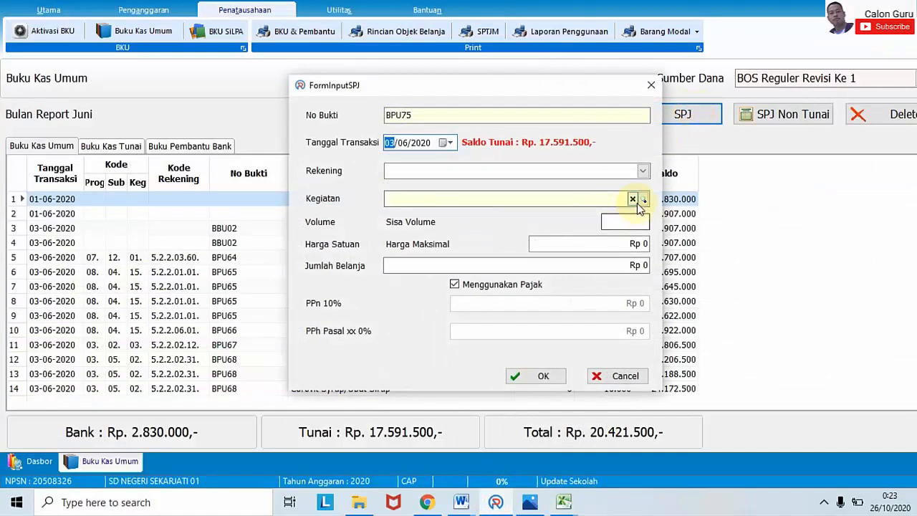
click(643, 171)
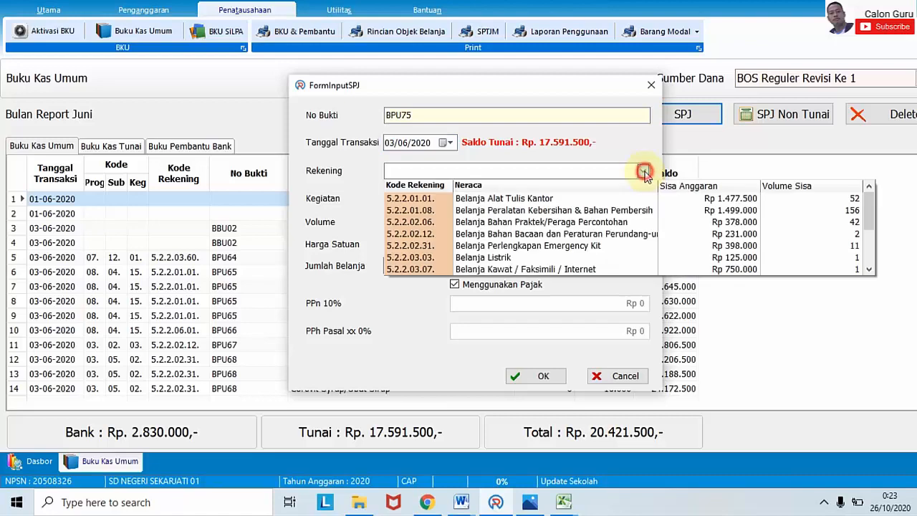
click(559, 259)
click(638, 199)
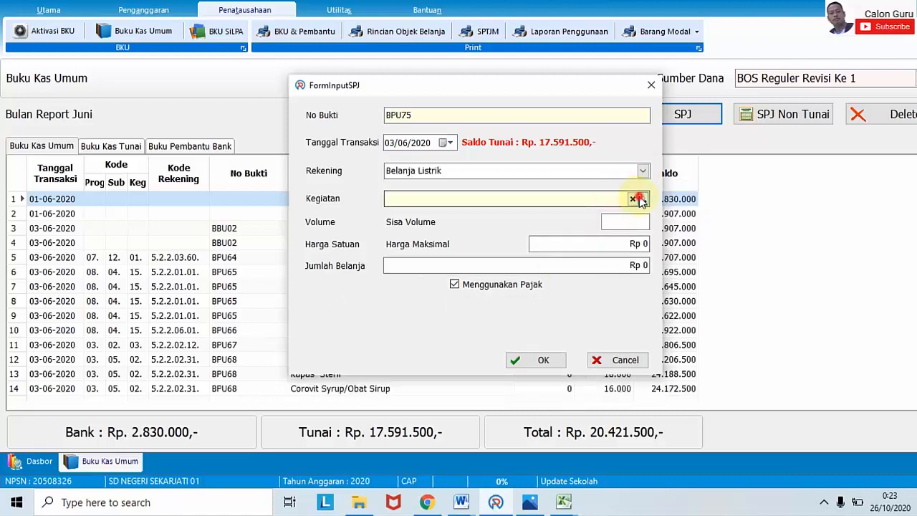
click(569, 281)
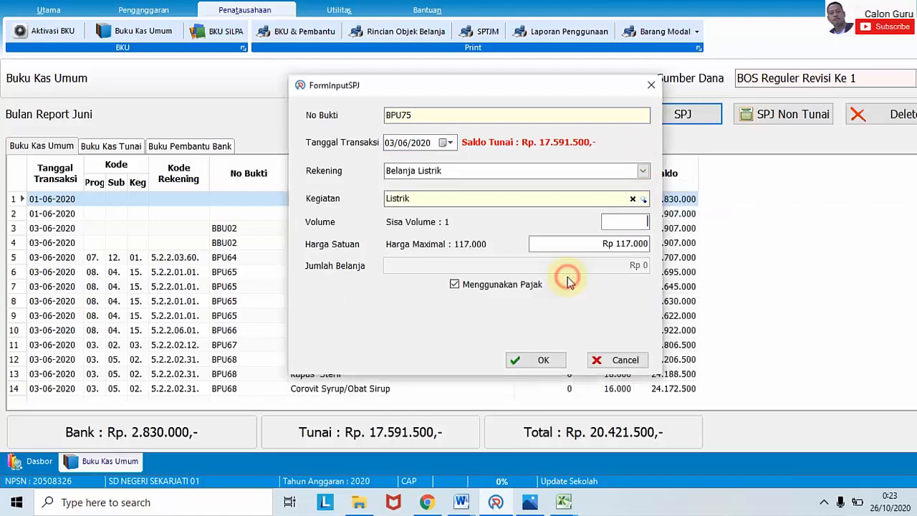
click(634, 244)
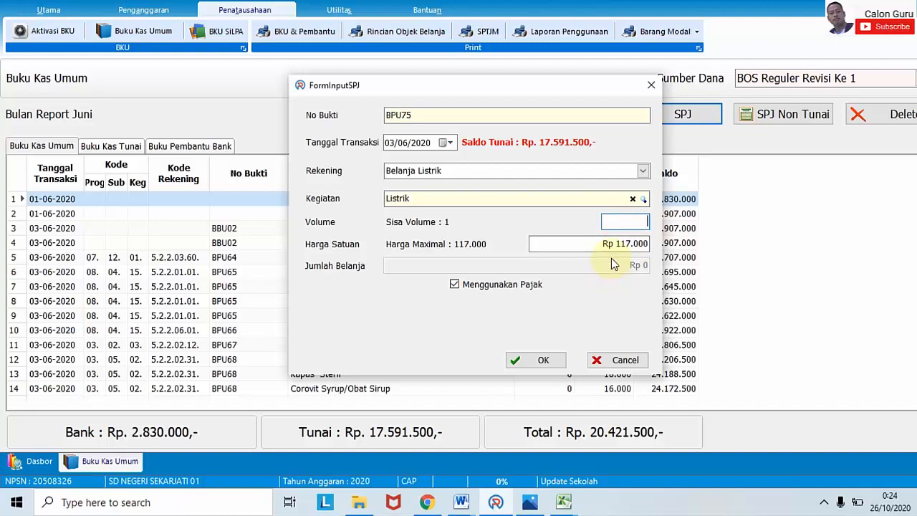
Review the receipt photo and compare it with the April to June Tagihan and Jasa amounts in the Kertas Kerja ARKAS workbook
click(529, 505)
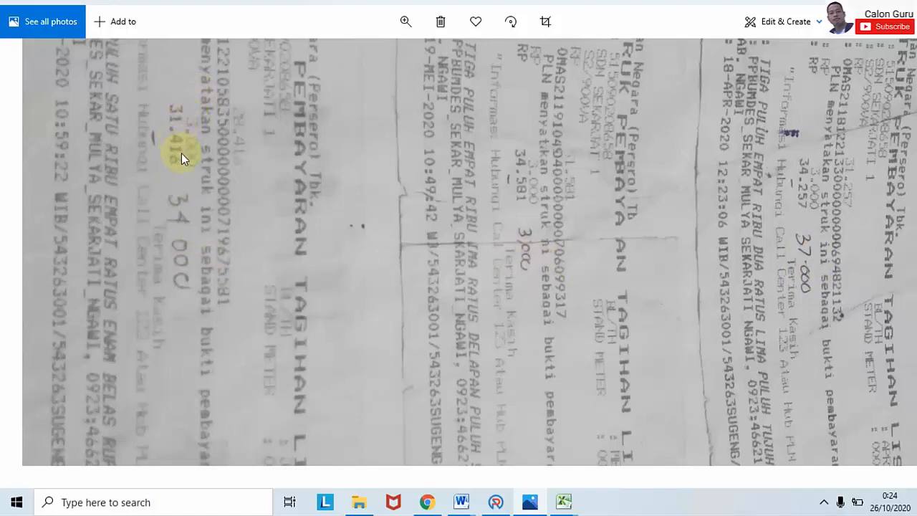
click(563, 504)
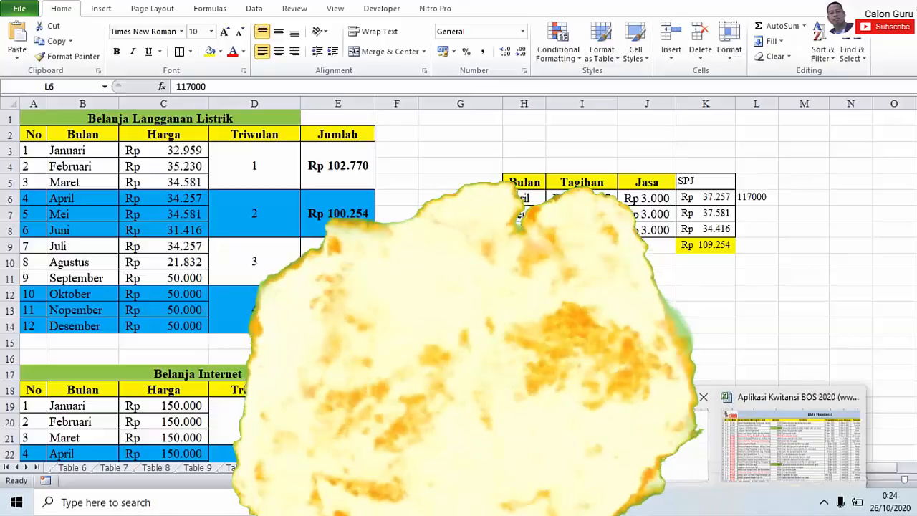
click(624, 439)
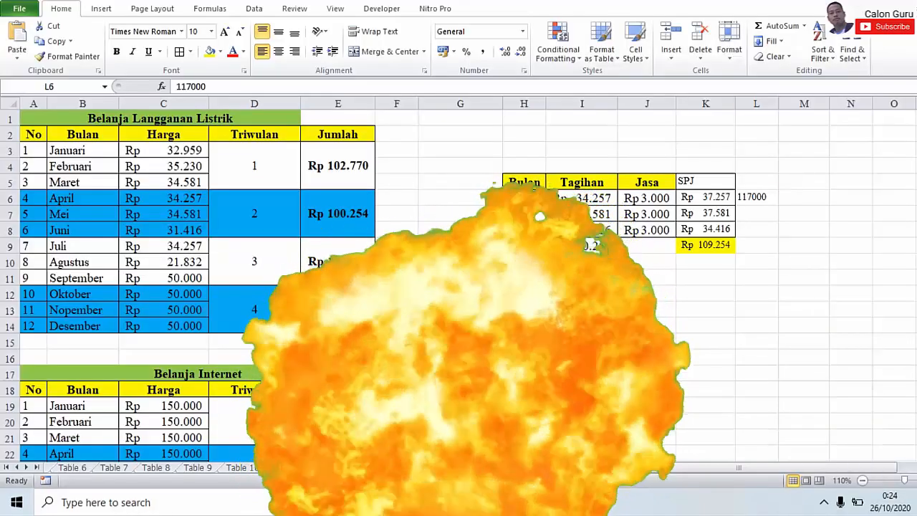
click(600, 199)
click(645, 200)
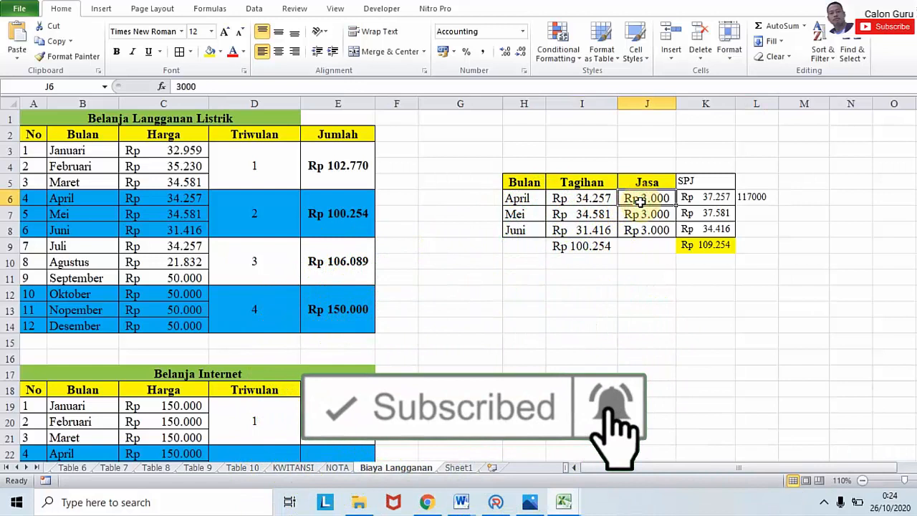
click(606, 183)
click(599, 198)
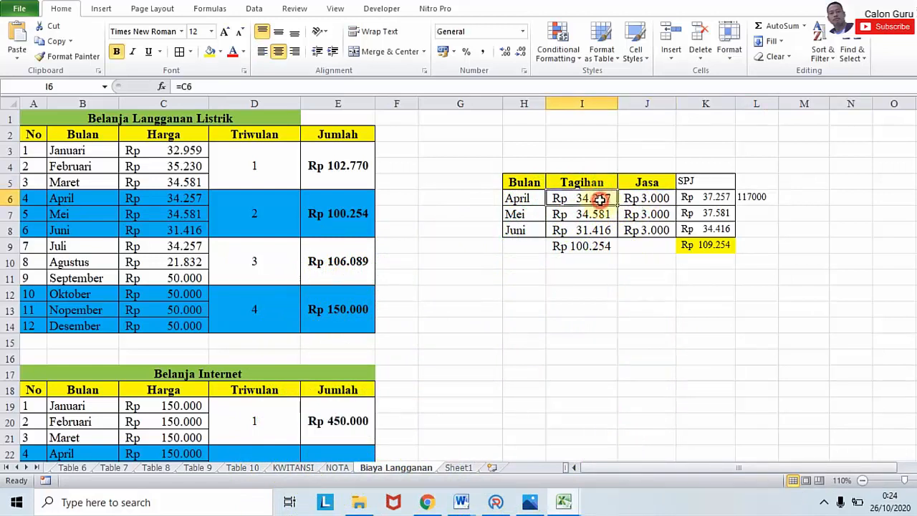
click(640, 182)
click(642, 197)
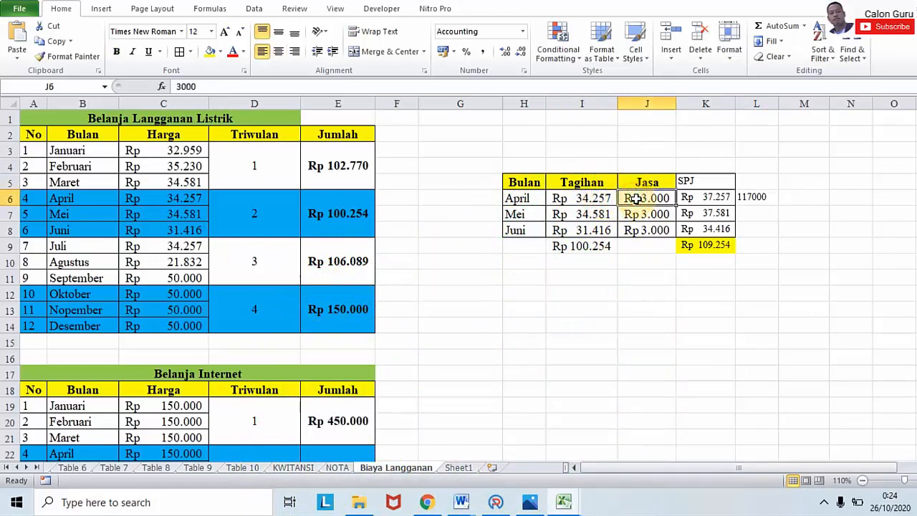
click(642, 213)
click(645, 229)
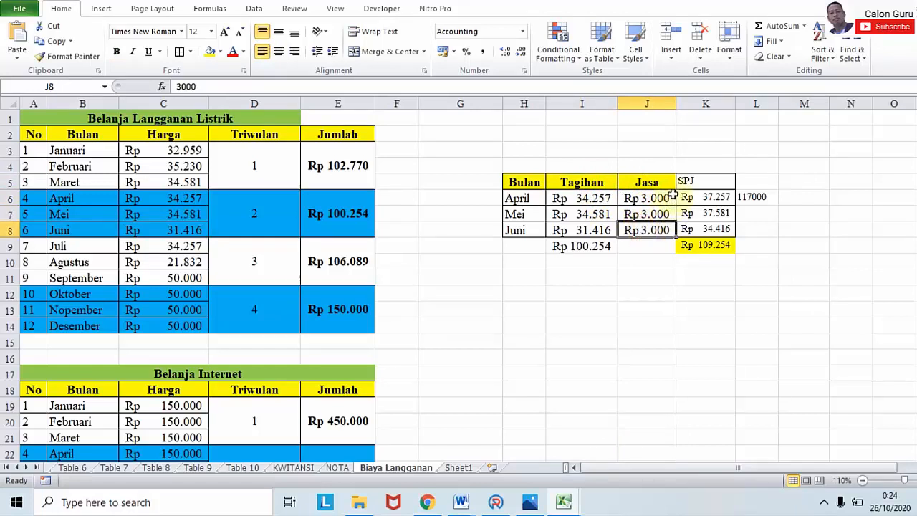
Examine the April to June SPJ amounts and compare the Tagihan column with the Harga values of the same months
drag(694, 197, 706, 230)
click(702, 131)
click(706, 199)
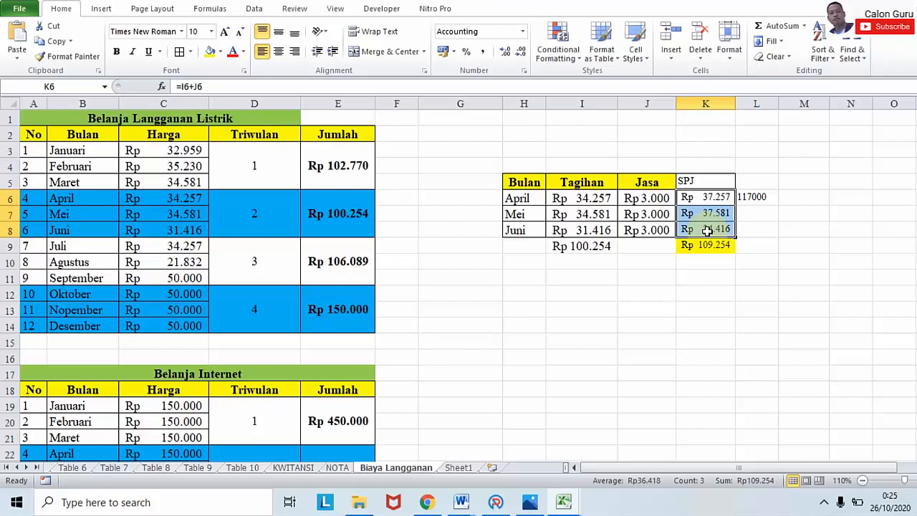
click(690, 319)
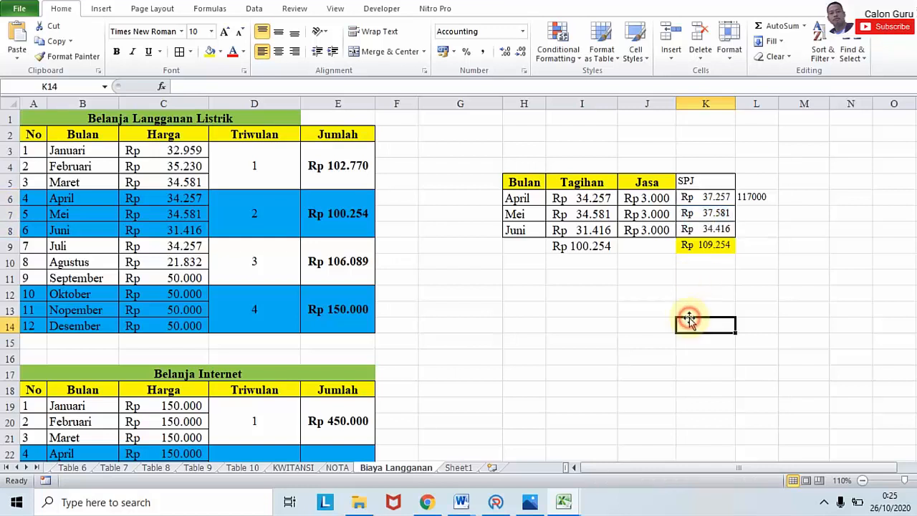
drag(601, 197, 597, 229)
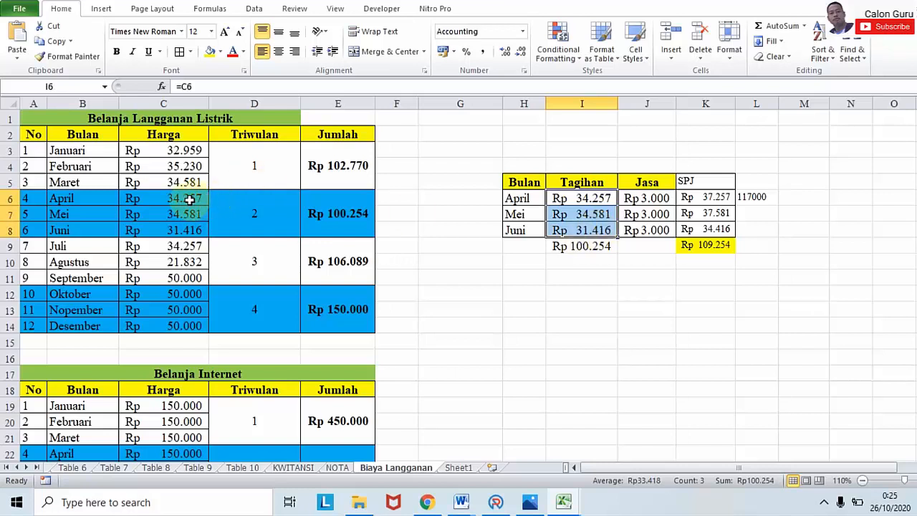
drag(183, 198, 188, 231)
click(557, 307)
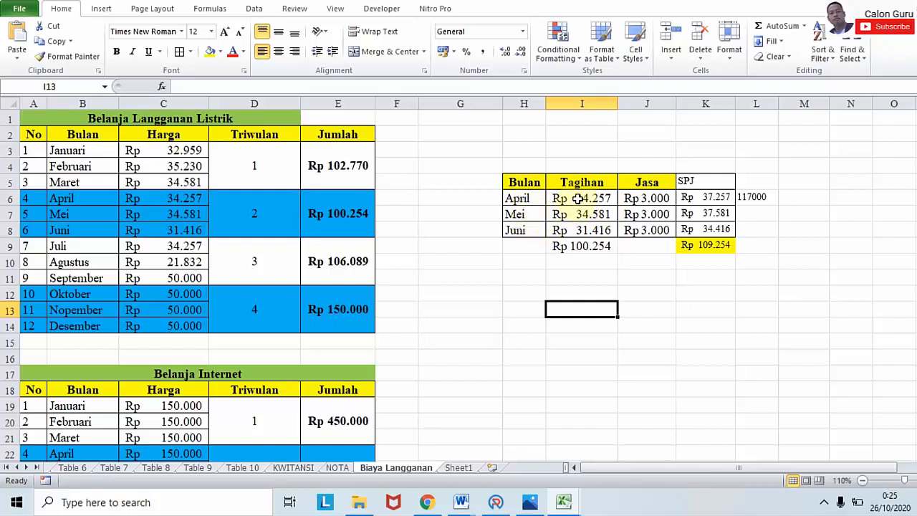
Inspect how April's SPJ amount is calculated from its Tagihan and Jasa cells
click(706, 200)
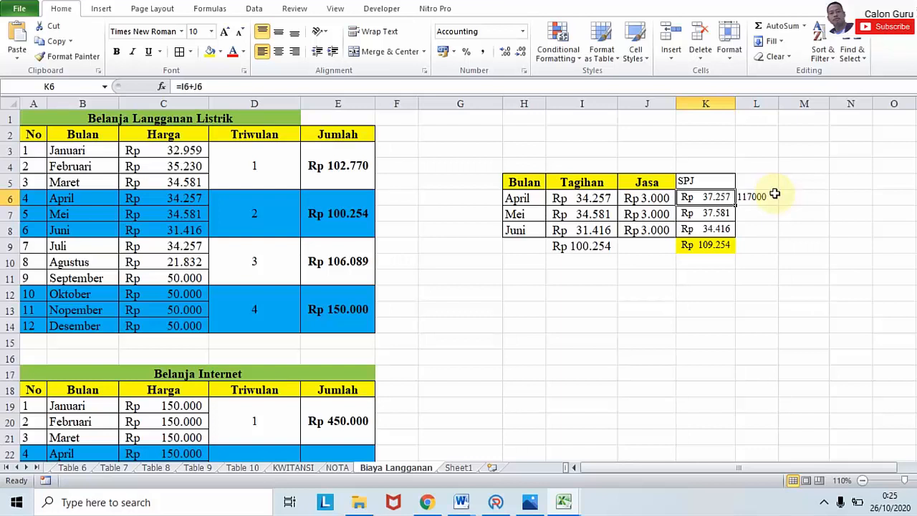
click(665, 197)
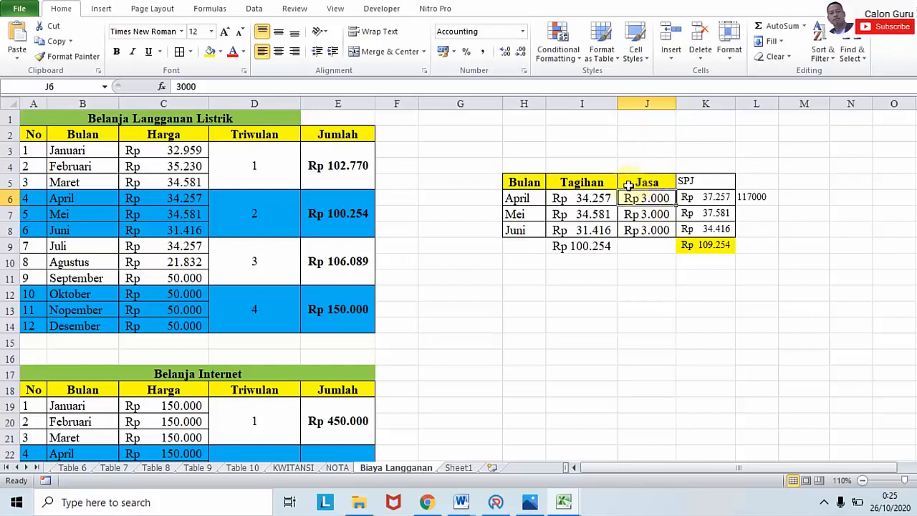
click(590, 194)
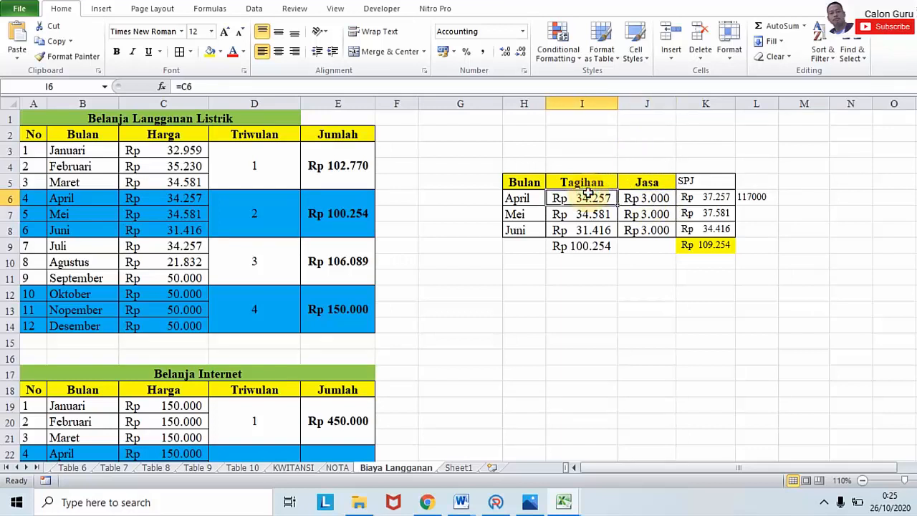
click(716, 201)
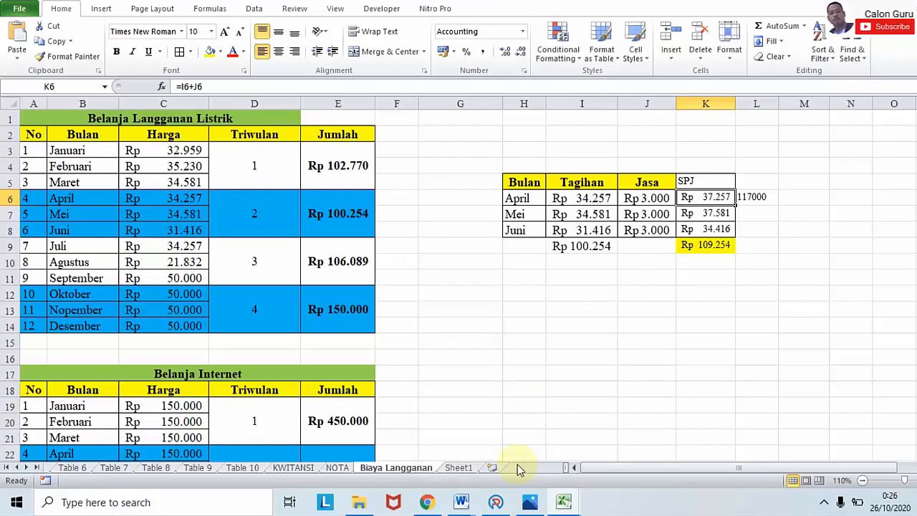
mouse_move(499, 504)
mouse_move(532, 411)
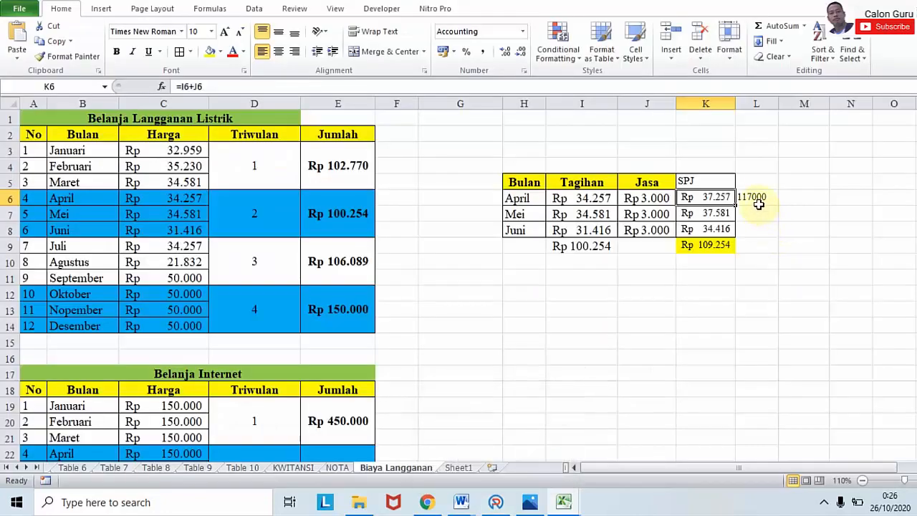
Compare the budget amount in L6 with the monthly SPJ amounts and the Harga values from April onward
click(758, 201)
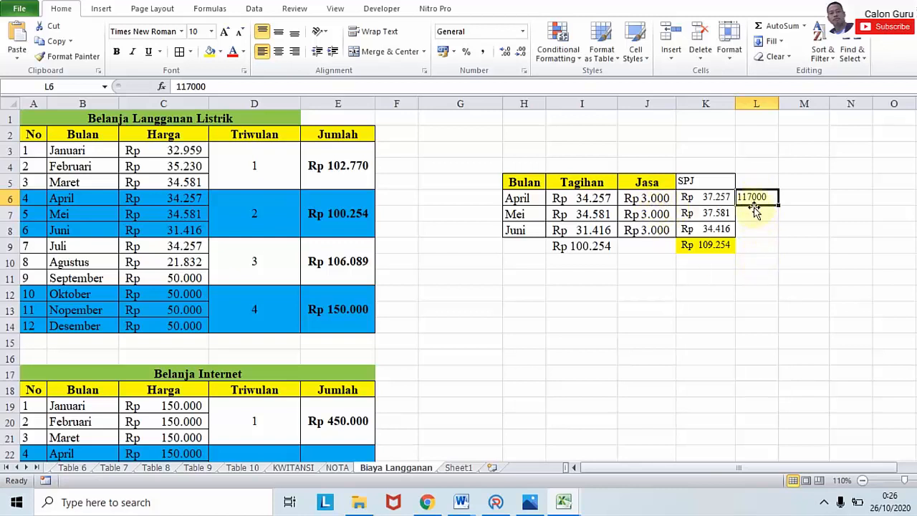
click(713, 197)
click(715, 214)
click(709, 228)
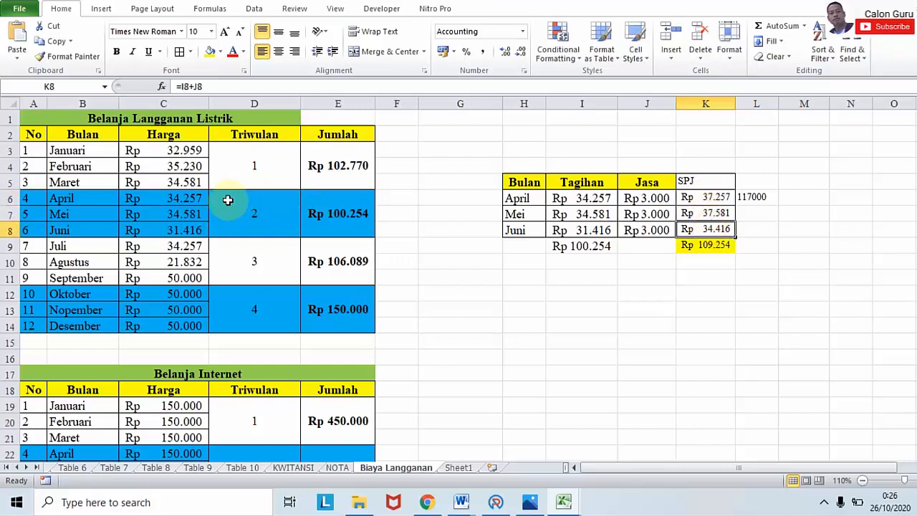
mouse_move(530, 502)
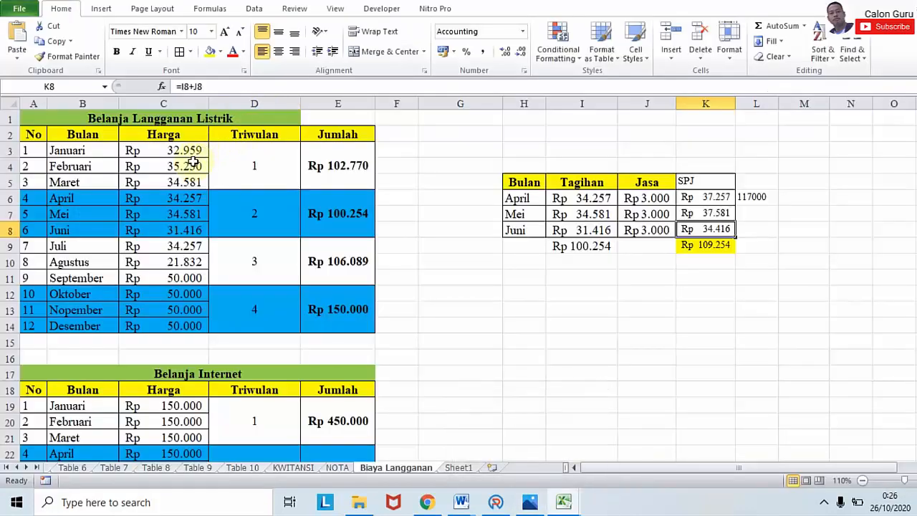
drag(184, 195, 182, 239)
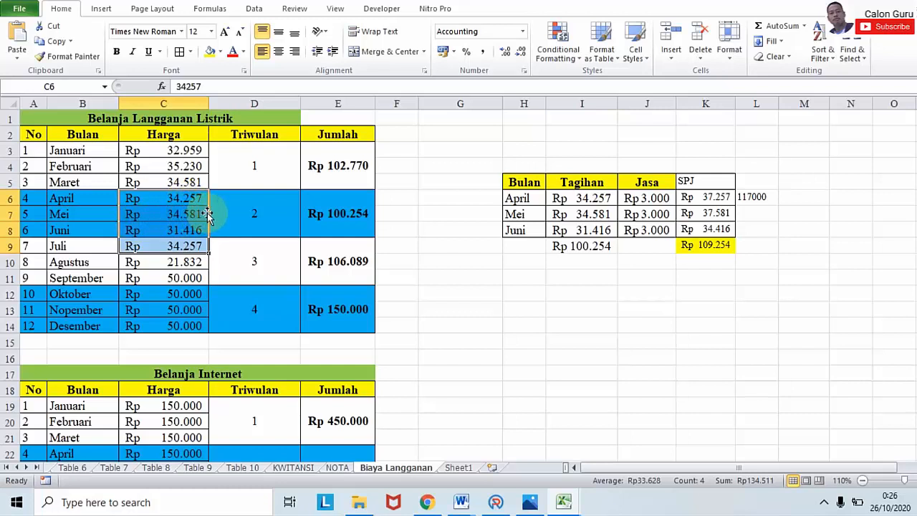
Review June's Harga value, the second-quarter Jumlah formula in E6 and the receipt photo preview against the Tagihan amounts
click(162, 231)
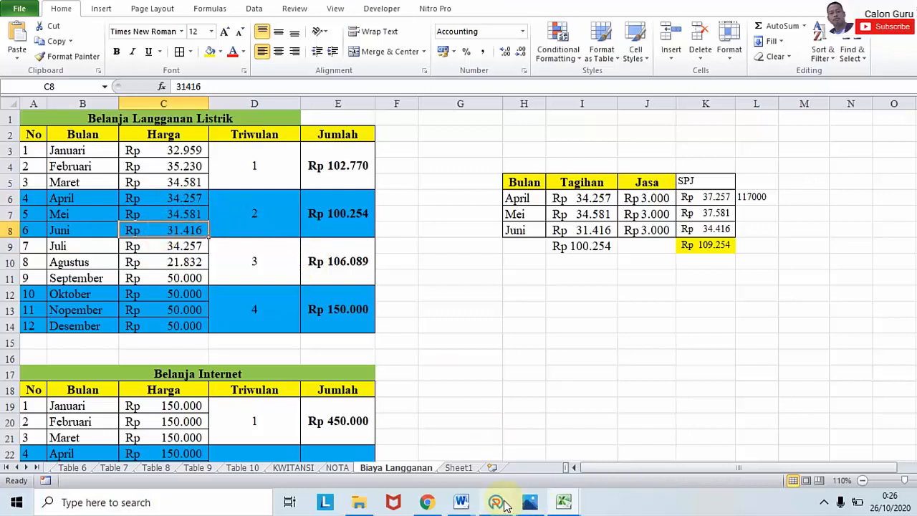
click(507, 451)
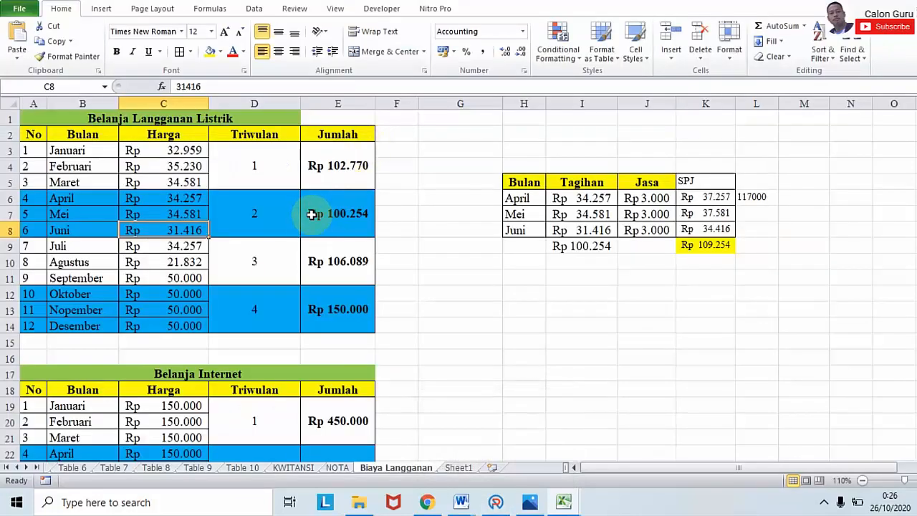
click(346, 218)
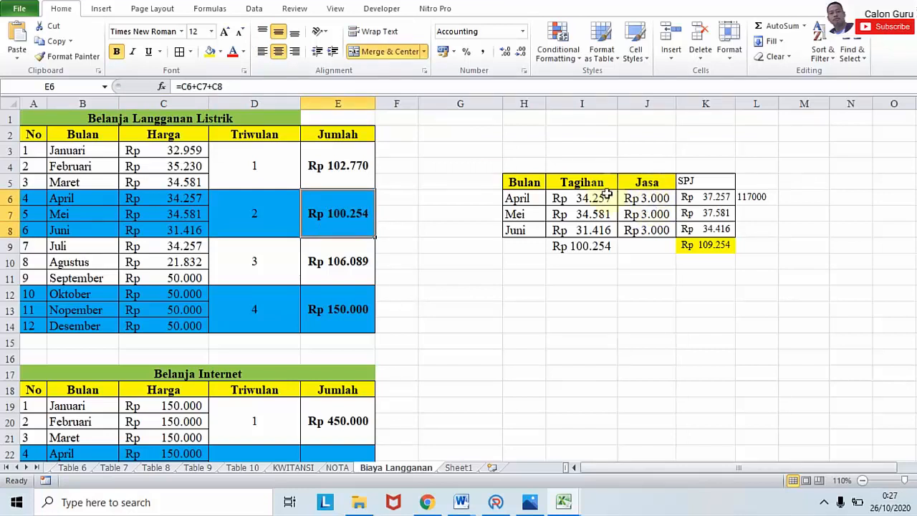
mouse_move(534, 508)
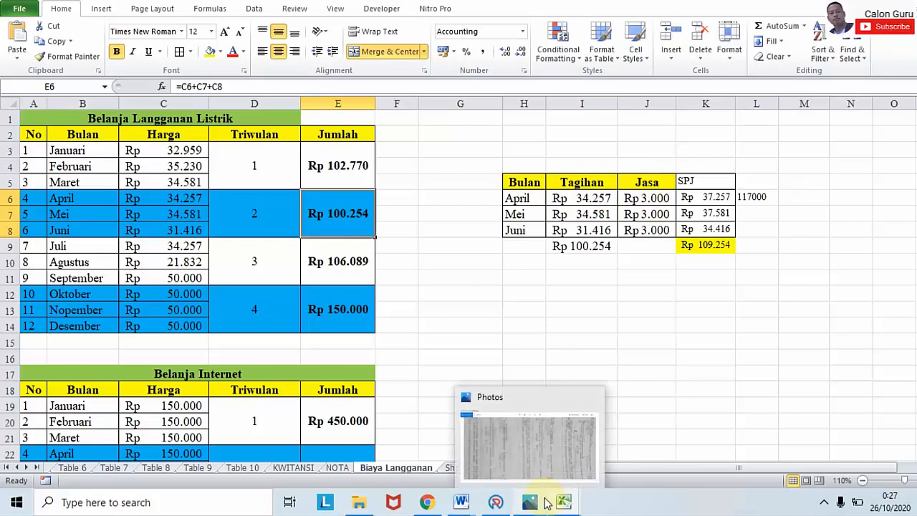
mouse_move(570, 458)
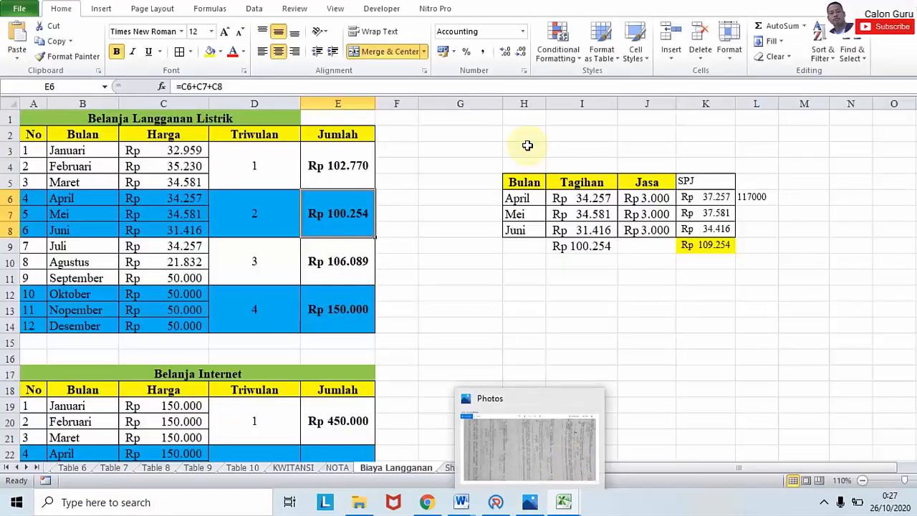
click(491, 1)
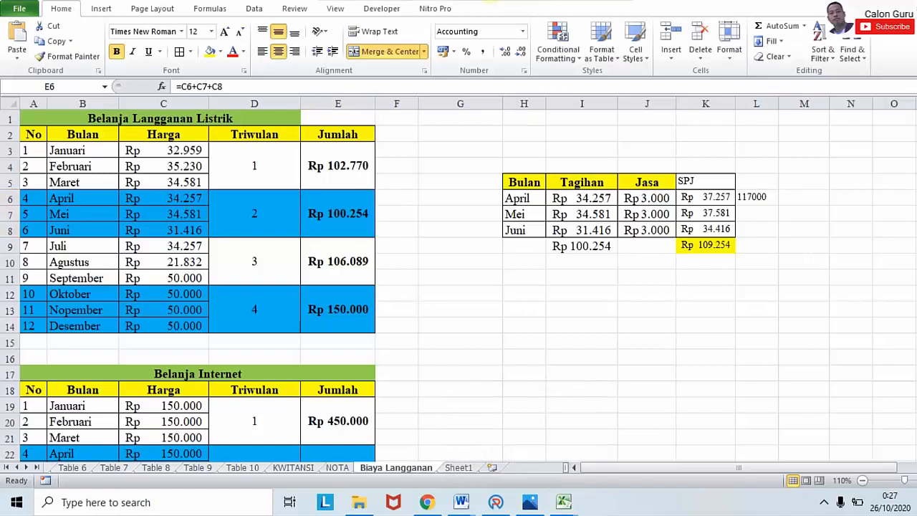
click(509, 315)
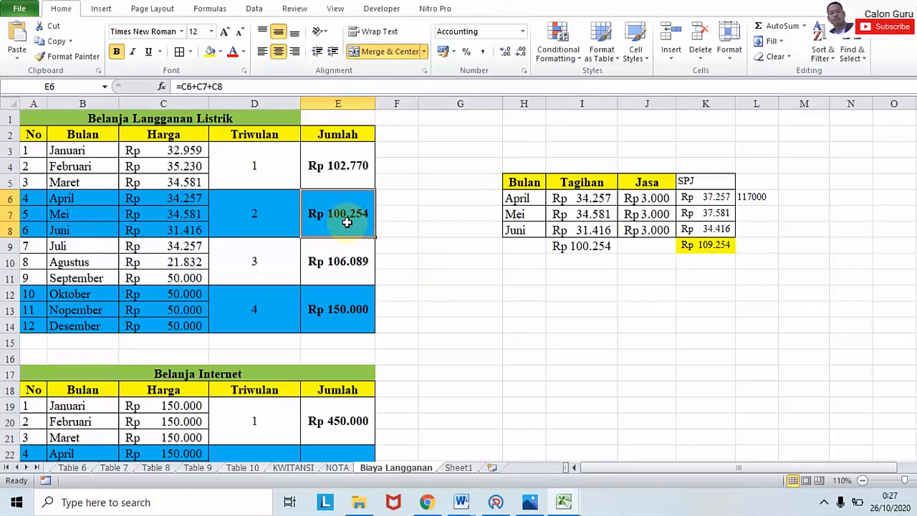
Switch to ARKAS and set the Listrik SPJ's volume to 1 and its unit price to Rp 100.254, the workbook's second-quarter total
click(496, 502)
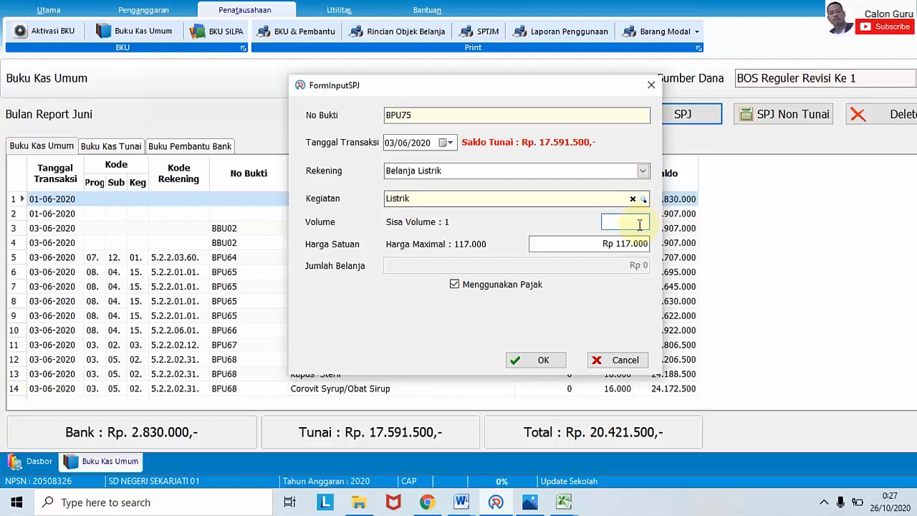
text(1)
key(Caps_Lock)
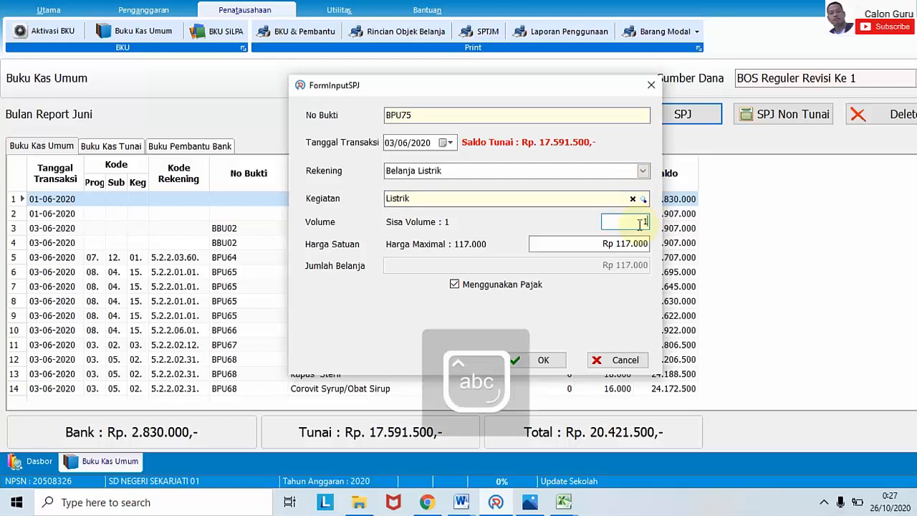
mouse_move(559, 505)
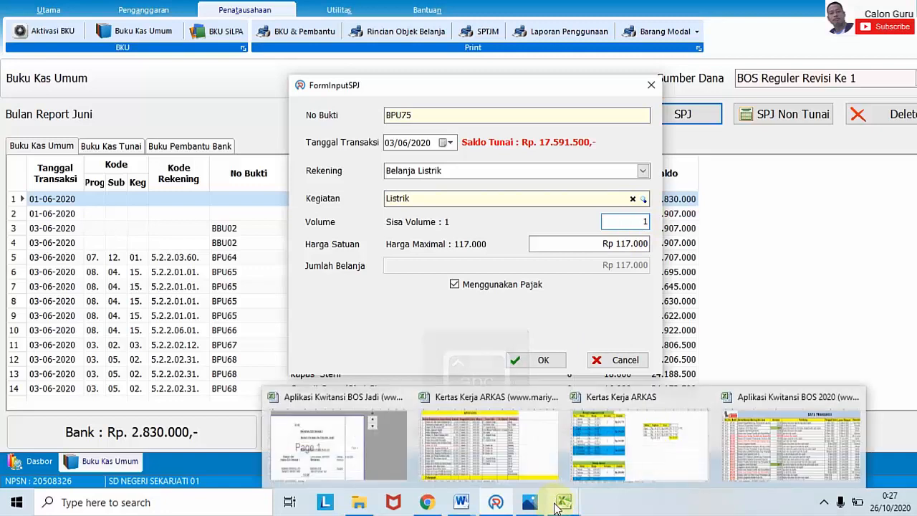
mouse_move(629, 449)
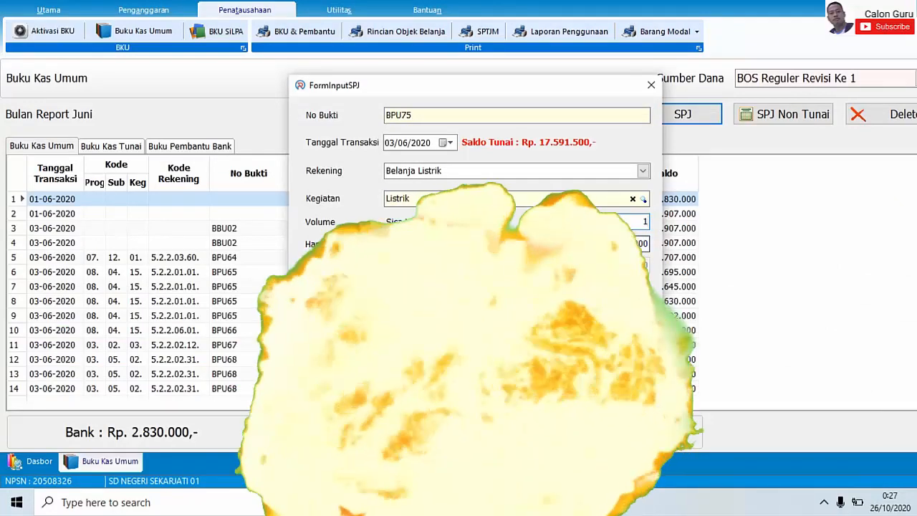
drag(617, 245, 657, 250)
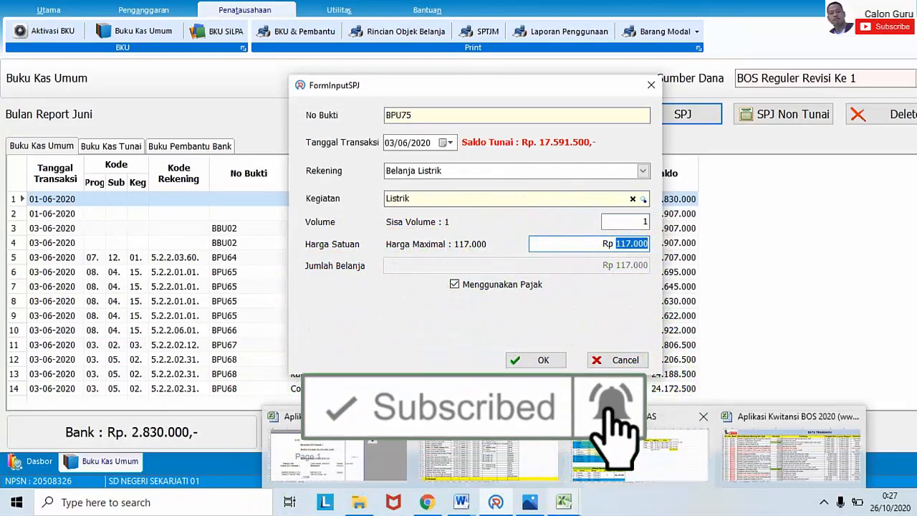
mouse_move(630, 447)
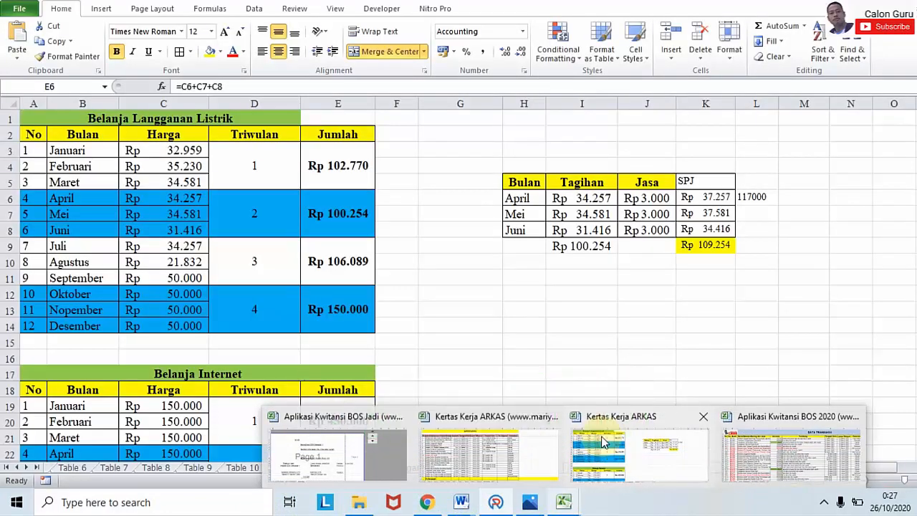
text(1)
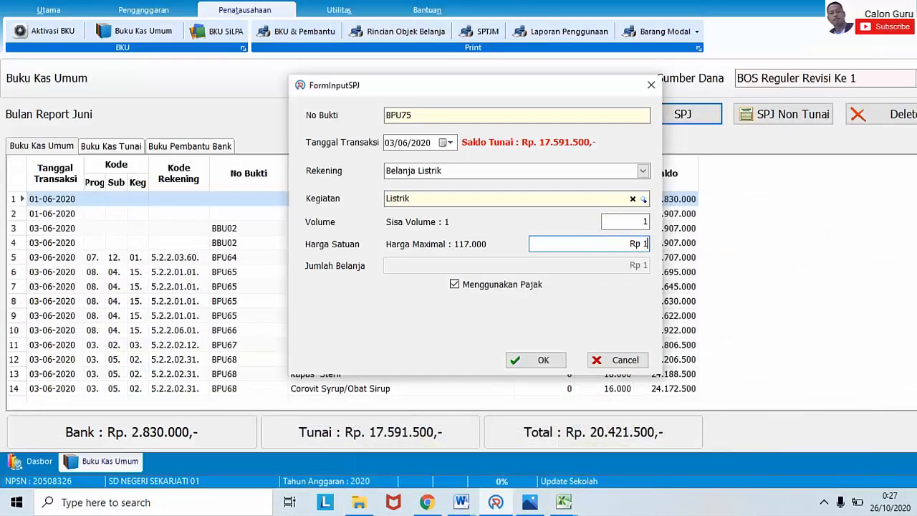
text(0025)
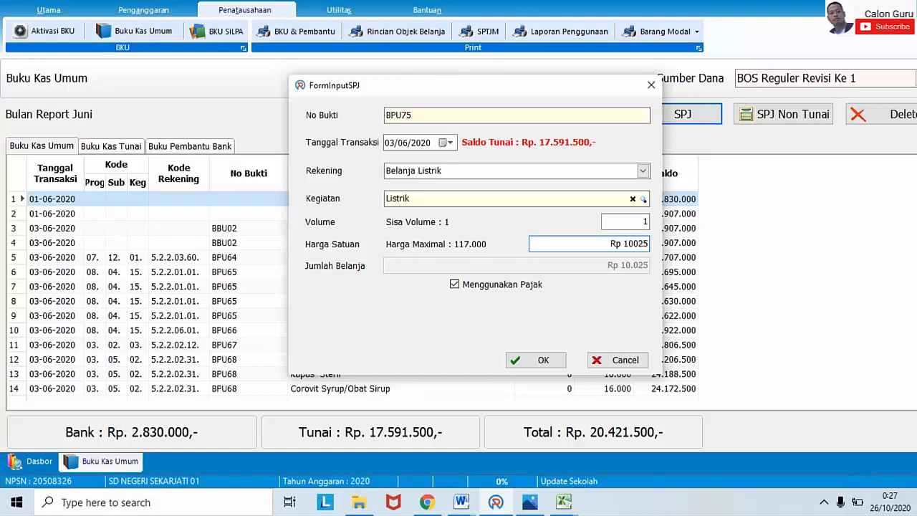
text(4)
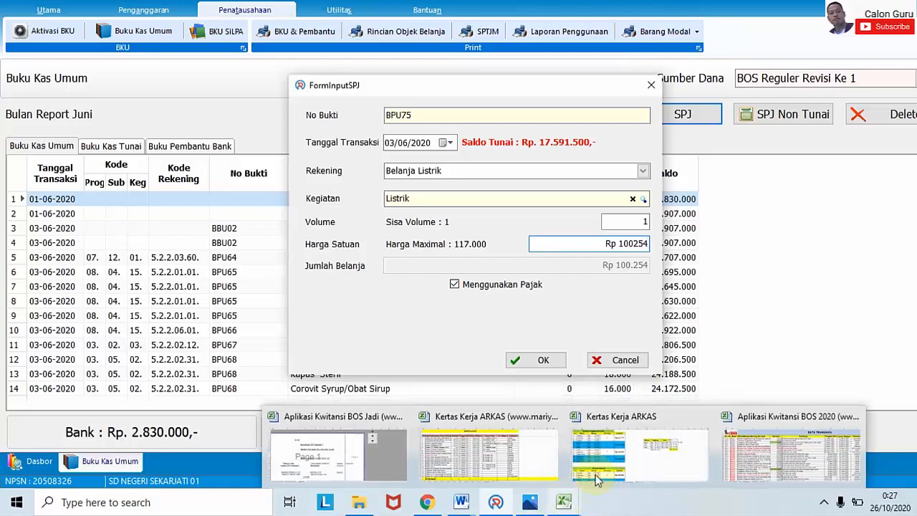
Turn off Menggunakan Pajak for the Listrik SPJ and save the entry to the June cash book
mouse_move(606, 473)
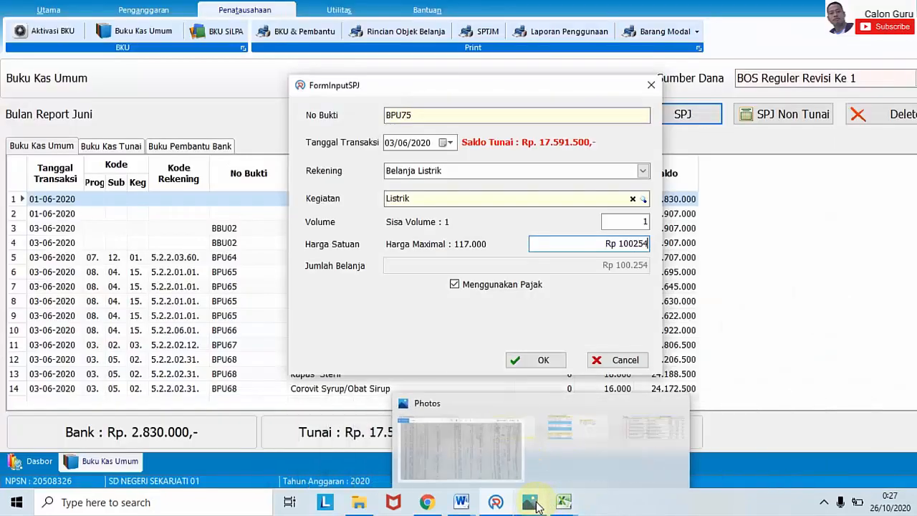
mouse_move(572, 448)
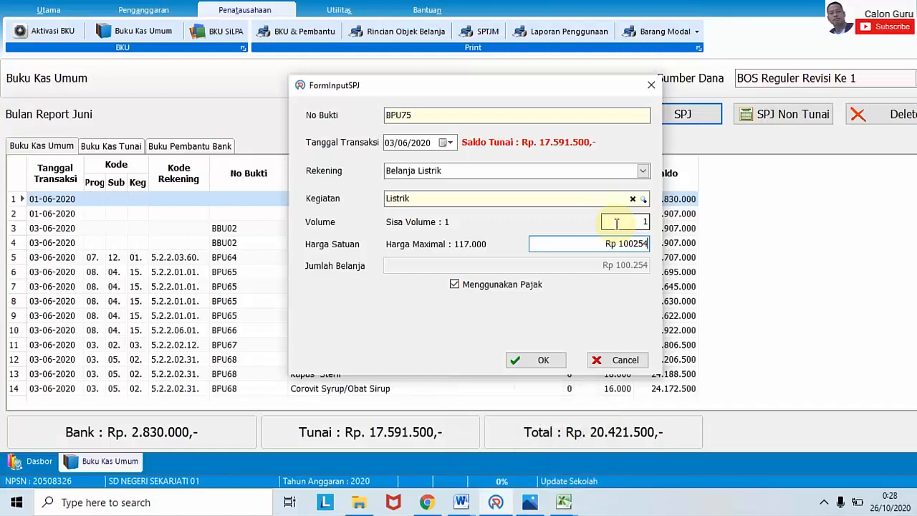
click(454, 285)
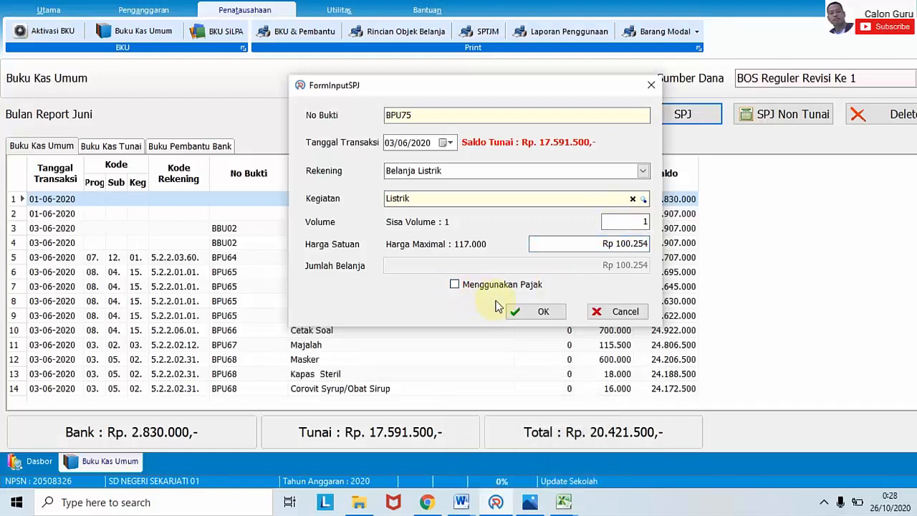
click(523, 314)
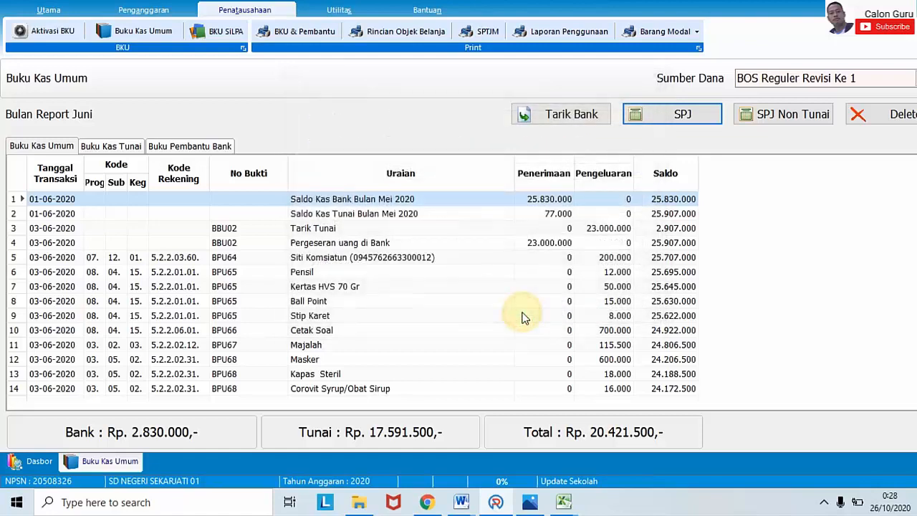